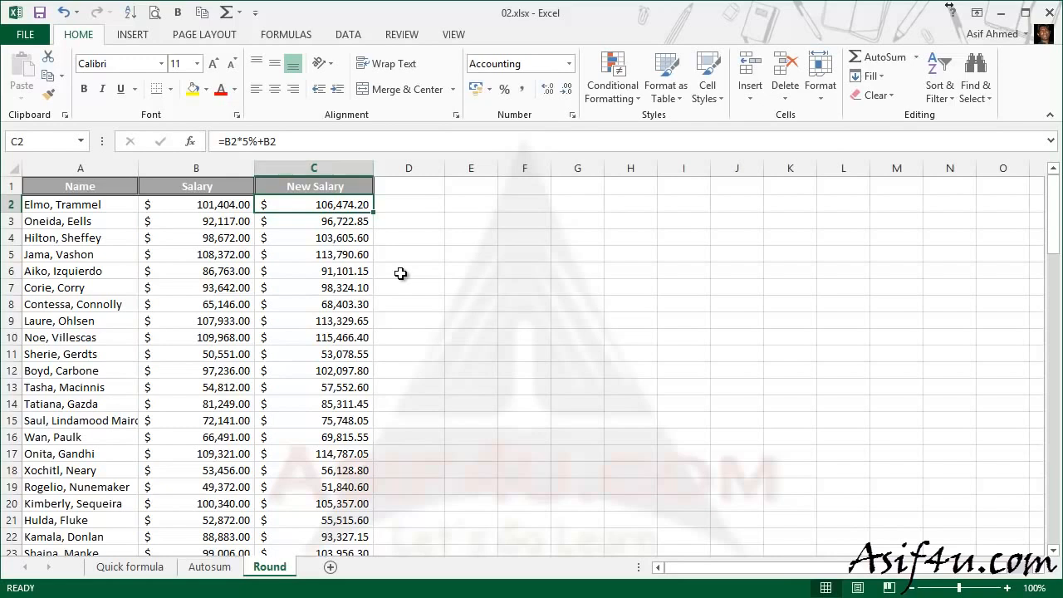
Reduce the displayed decimals of the whole New Salary column to zero decimal places
{"action": "key", "text": "Down"}
{"action": "key", "text": "Down"}
{"action": "key", "text": "Down"}
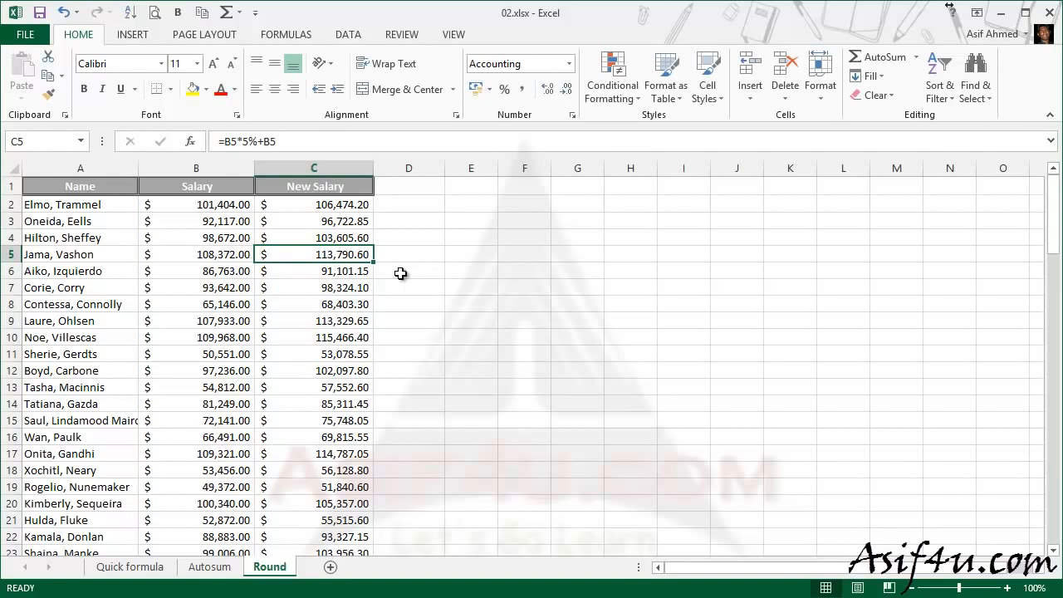
{"action": "left_click", "coordinate": [314, 168]}
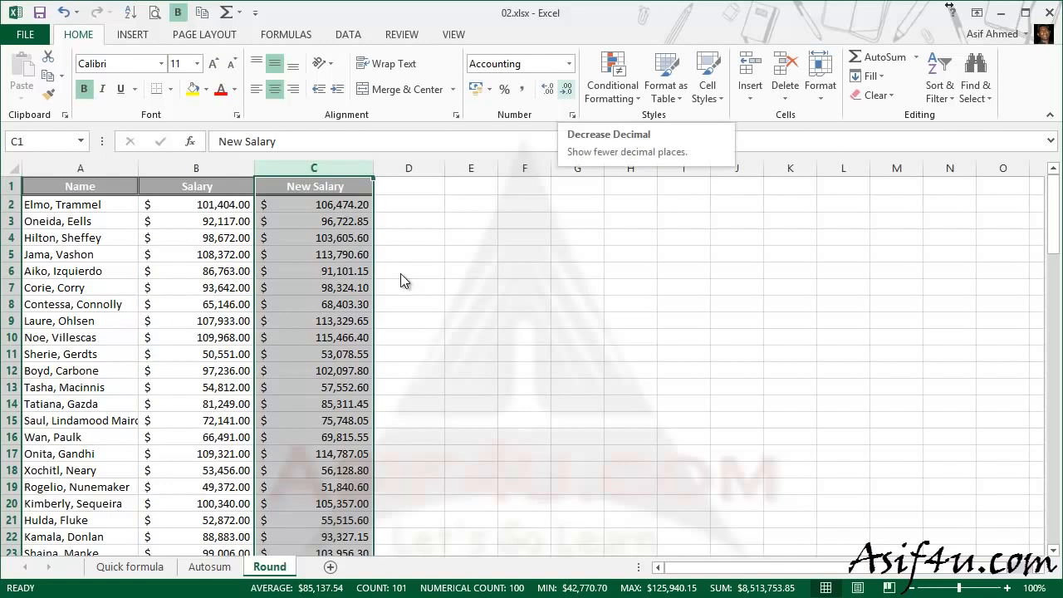
{"action": "left_click", "coordinate": [565, 89]}
{"action": "left_click", "coordinate": [566, 88]}
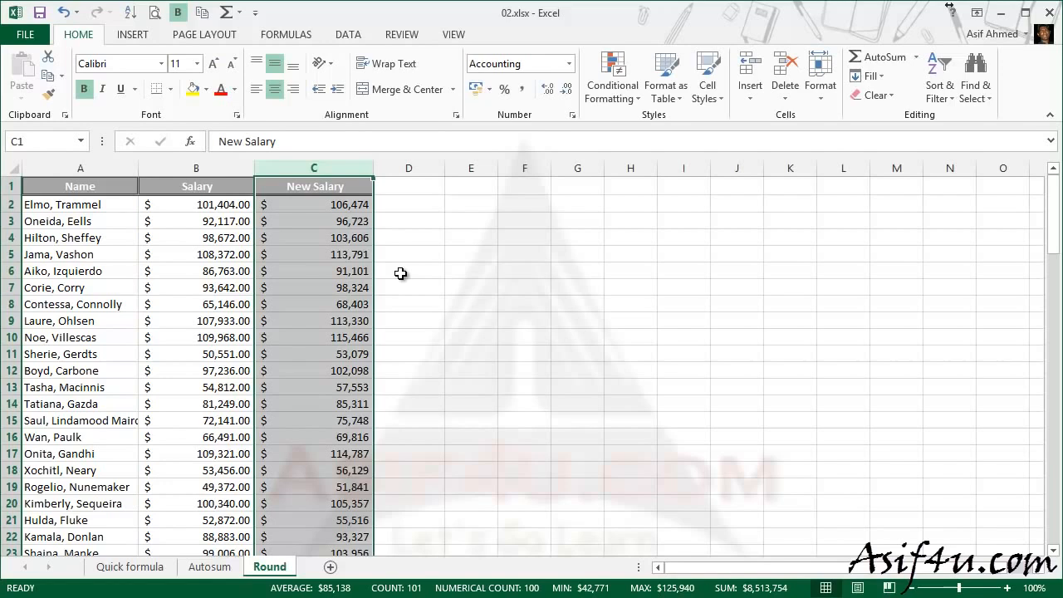
Increase the displayed decimals of the New Salary column back to two decimal places
{"action": "key", "text": "alt+h"}
{"action": "key", "text": "0"}
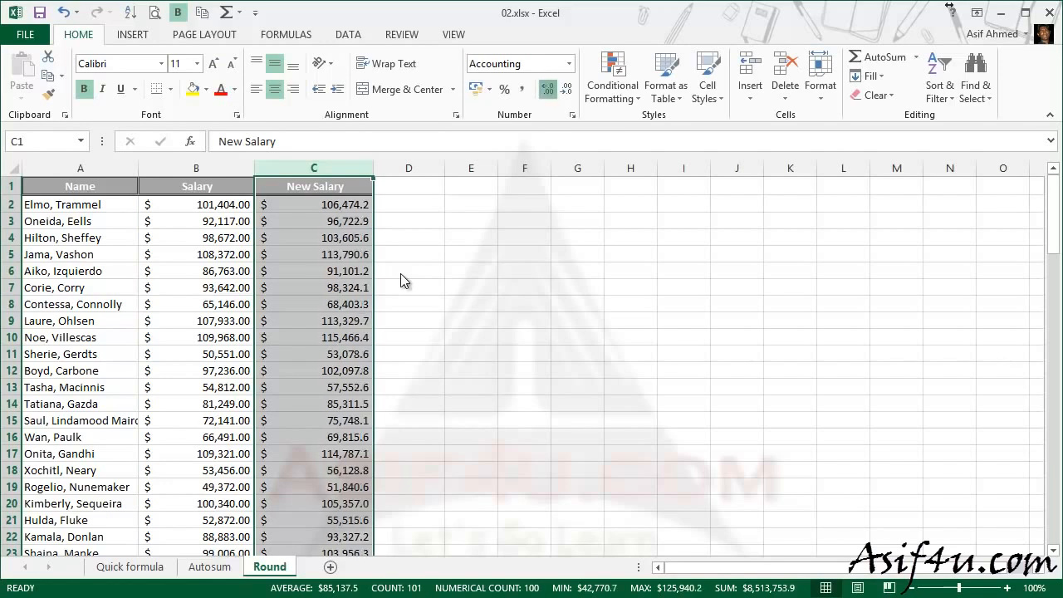
{"action": "key", "text": "alt+h"}
{"action": "key", "text": "0"}
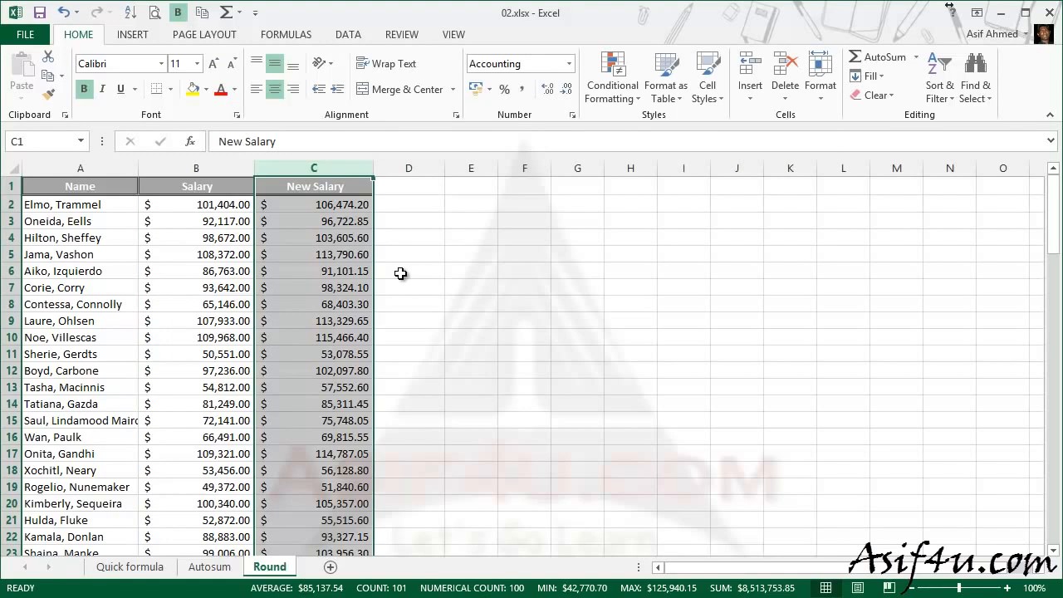
Widen column D slightly and enter =ROUND(C2,2) in cell D2
{"action": "left_click", "coordinate": [409, 205]}
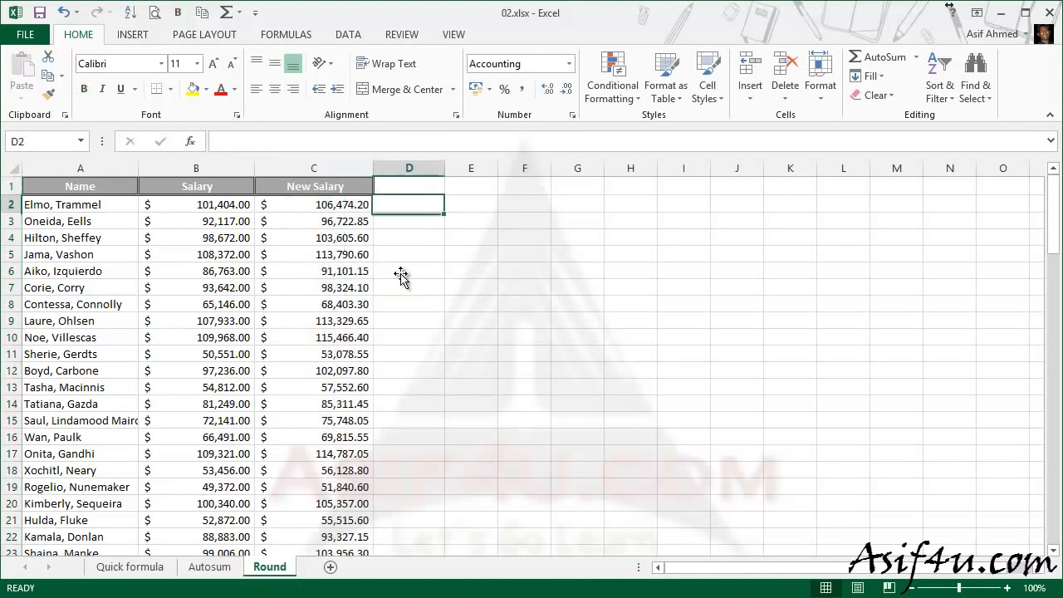
{"action": "left_click_drag", "start_coordinate": [445, 168], "coordinate": [475, 169]}
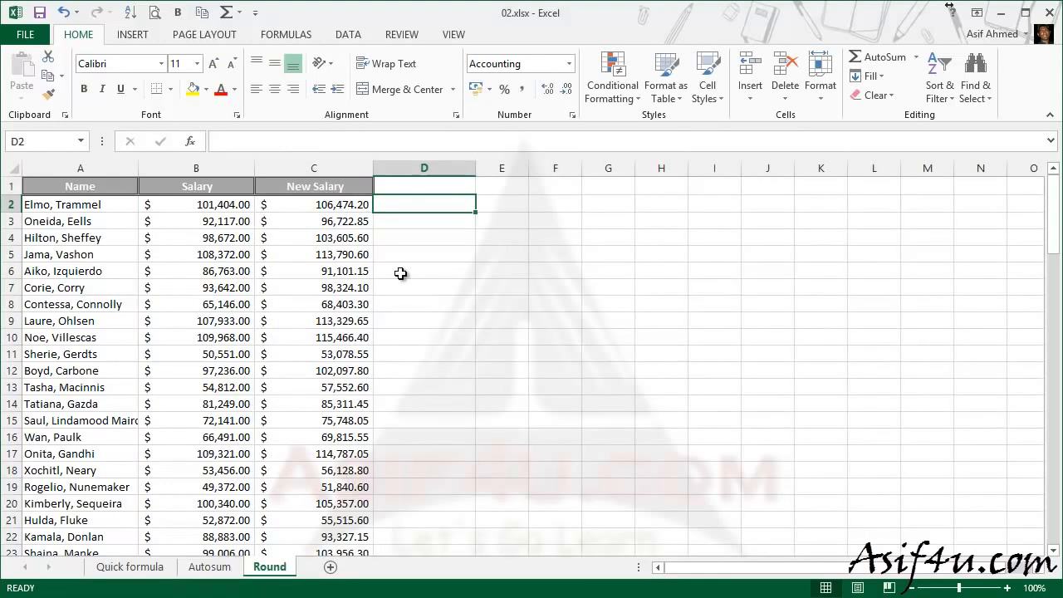
{"action": "type", "text": "=round"}
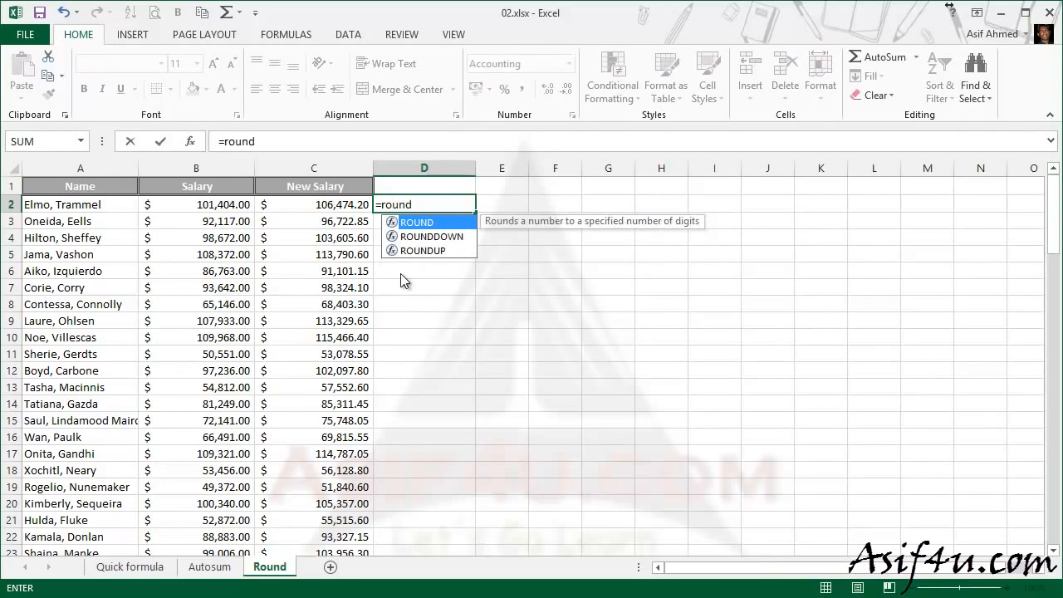
{"action": "key", "text": "Tab"}
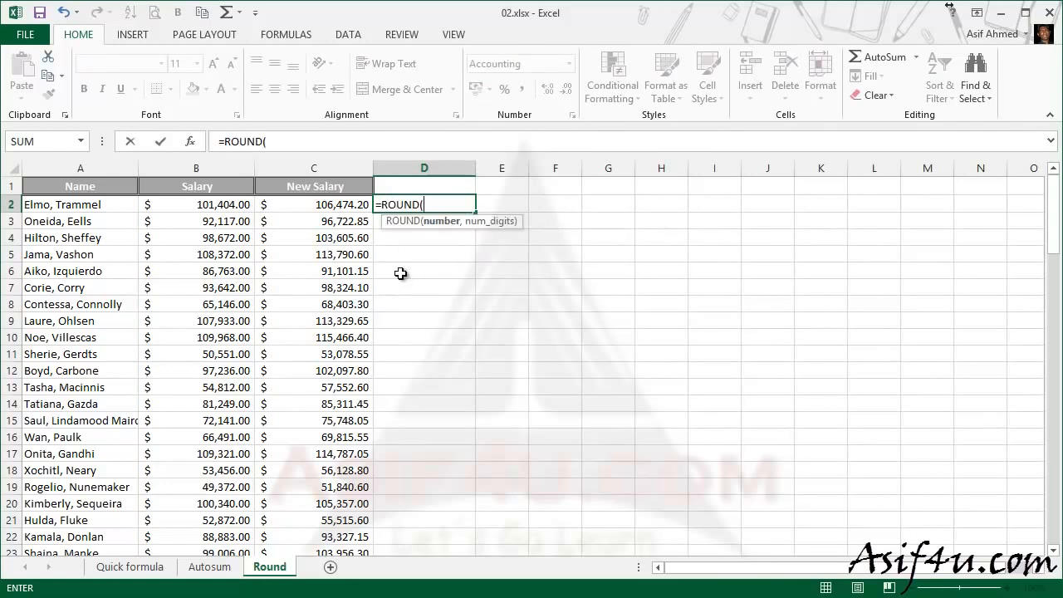
{"action": "key", "text": "Left"}
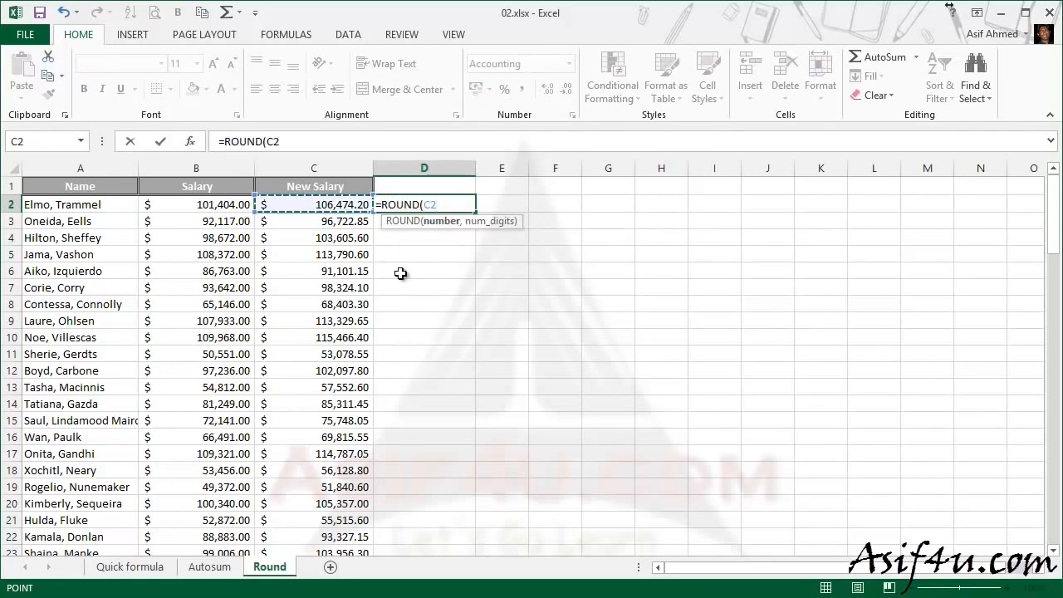
{"action": "type", "text": ","}
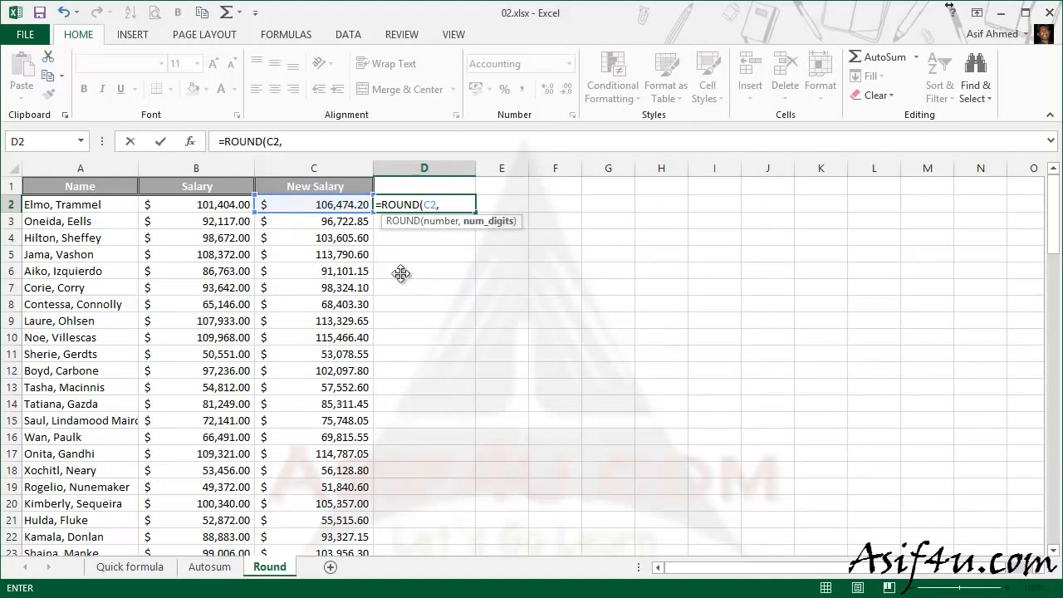
{"action": "type", "text": "2"}
{"action": "key", "text": "Return"}
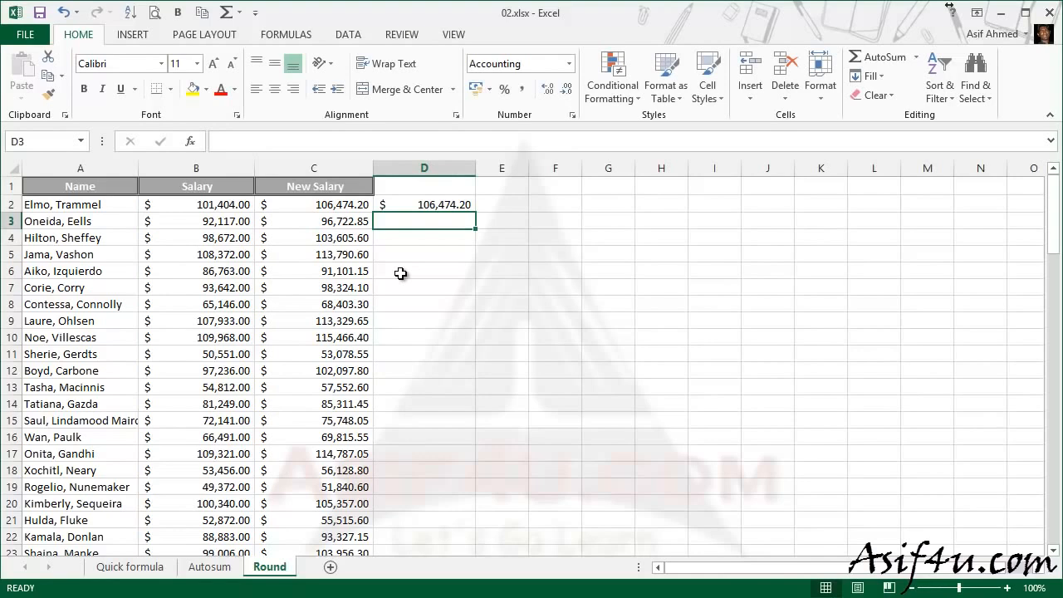
Change the formula in D2 to =ROUND(C2,0) and fill it down through D7
{"action": "key", "text": "Up"}
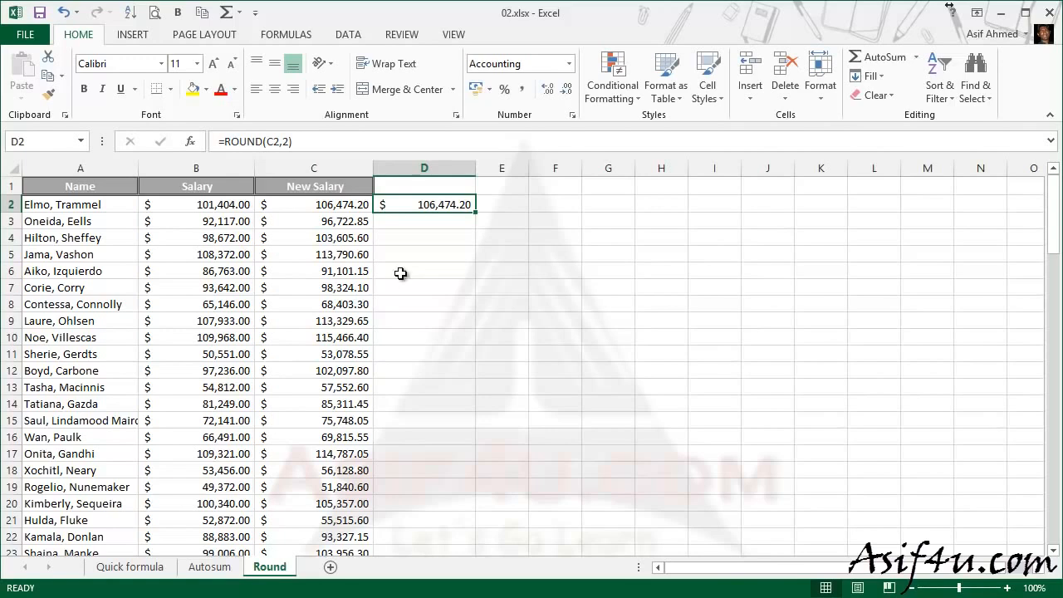
{"action": "key", "text": "F2"}
{"action": "key", "text": "Left"}
{"action": "key", "text": "BackSpace"}
{"action": "type", "text": "0"}
{"action": "key", "text": "Return"}
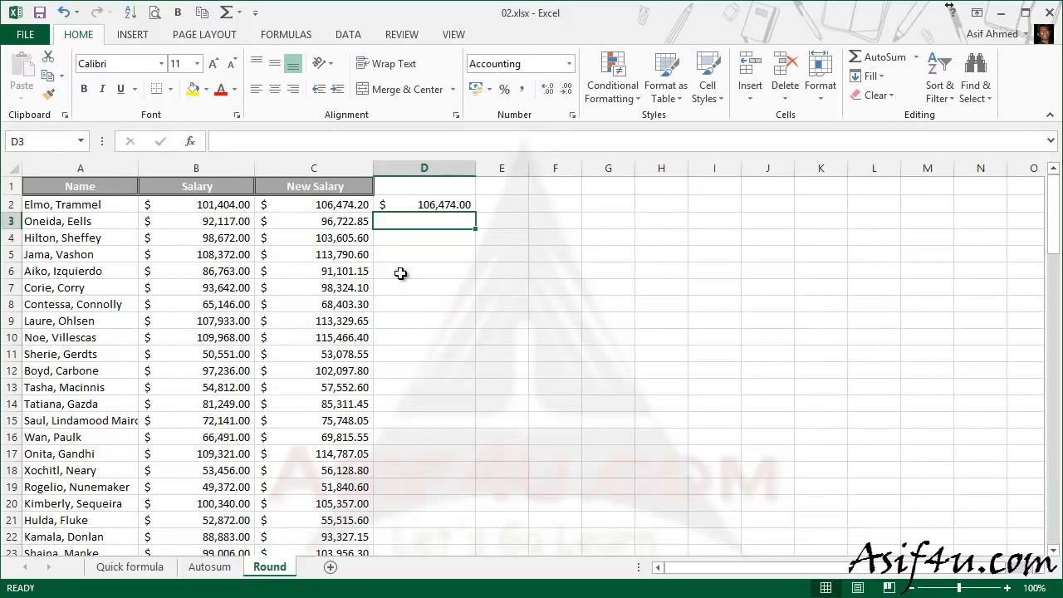
{"action": "key", "text": "Up"}
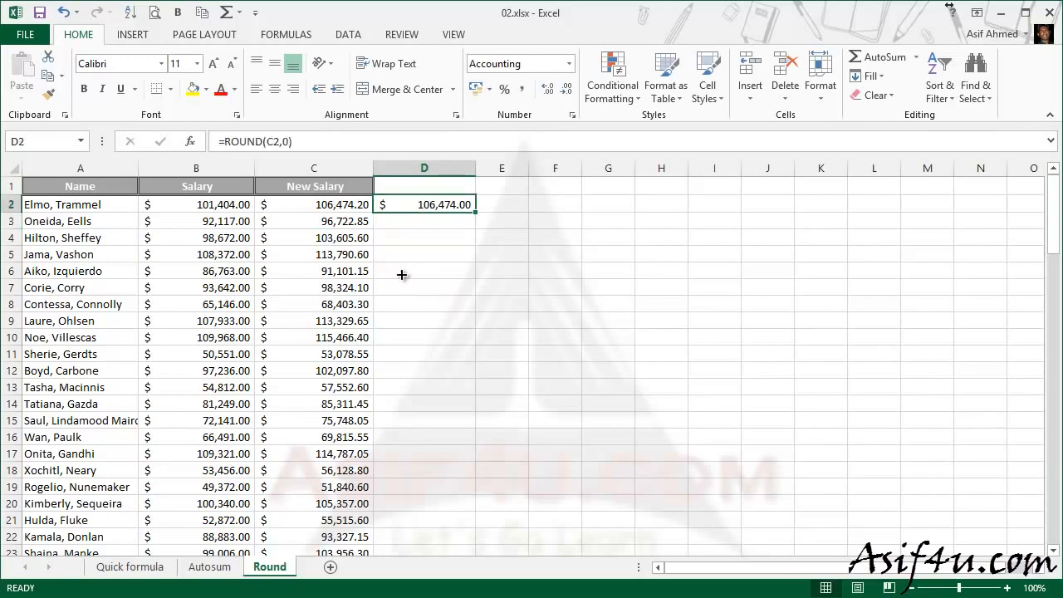
{"action": "left_click_drag", "start_coordinate": [402, 275], "coordinate": [402, 284]}
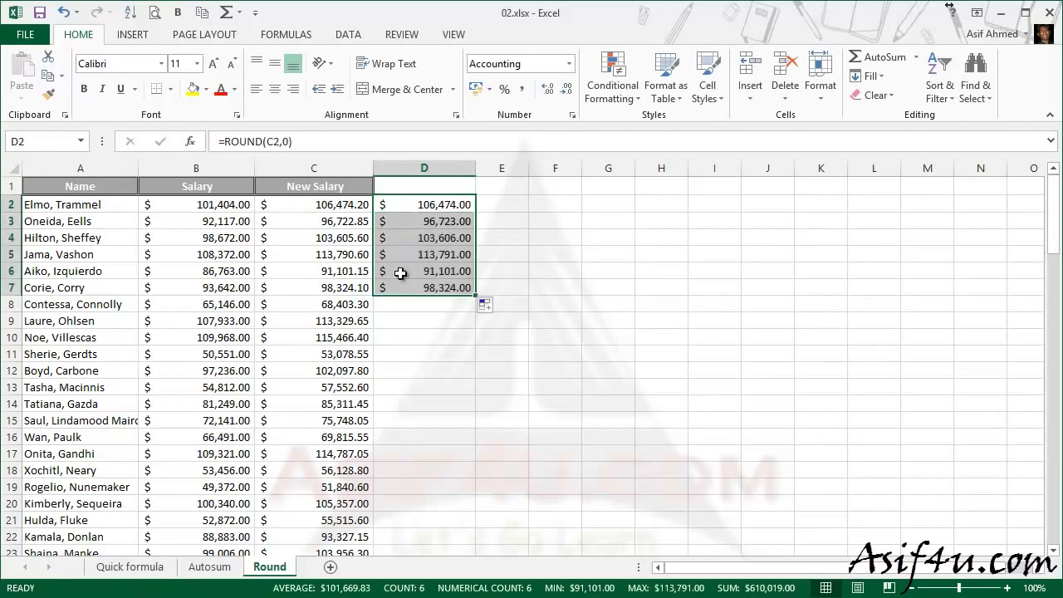
{"action": "left_click", "coordinate": [501, 287]}
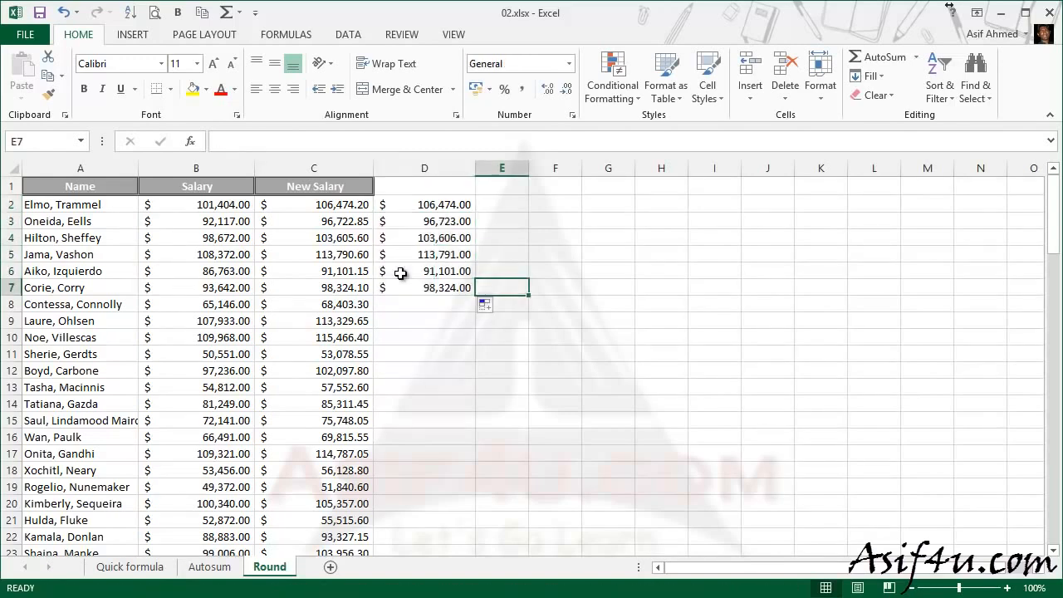
Change the ROUND formula in D2 to use -2 as its number of digits
{"action": "left_click", "coordinate": [424, 204]}
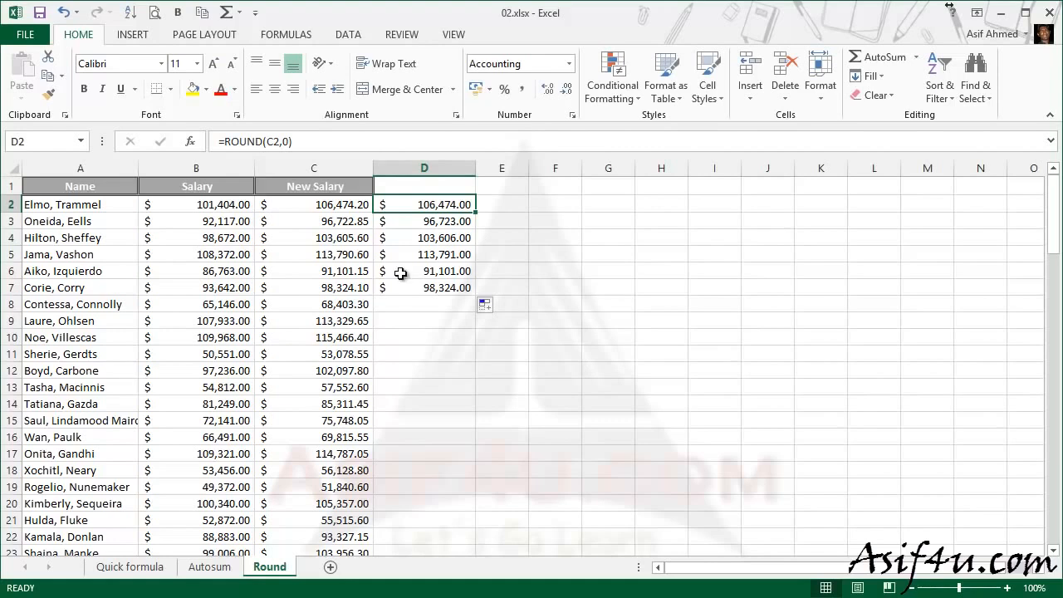
{"action": "key", "text": "F2"}
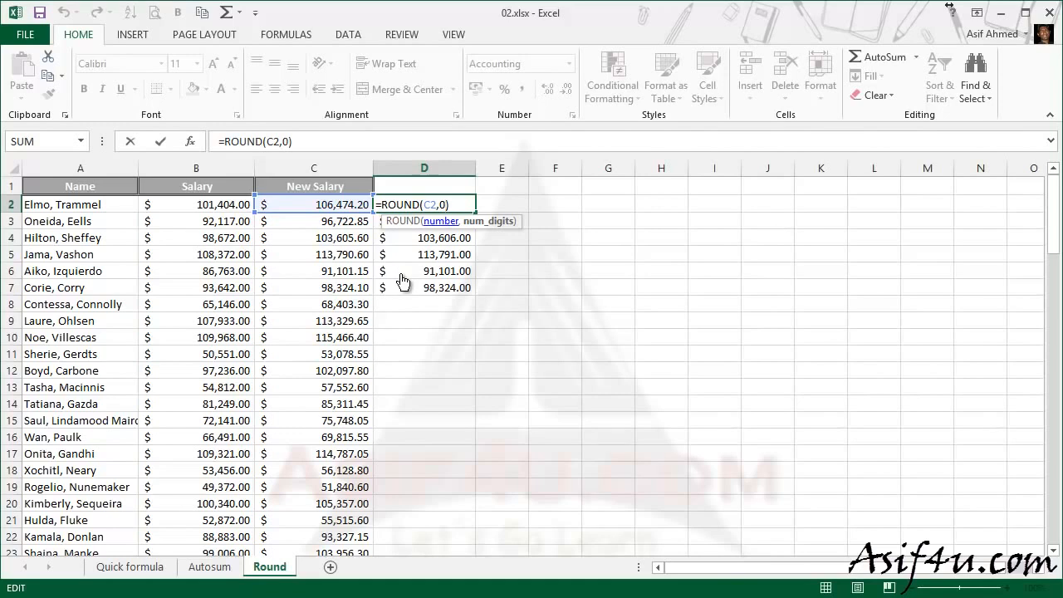
{"action": "key", "text": "BackSpace"}
{"action": "type", "text": "-2"}
{"action": "key", "text": "Return"}
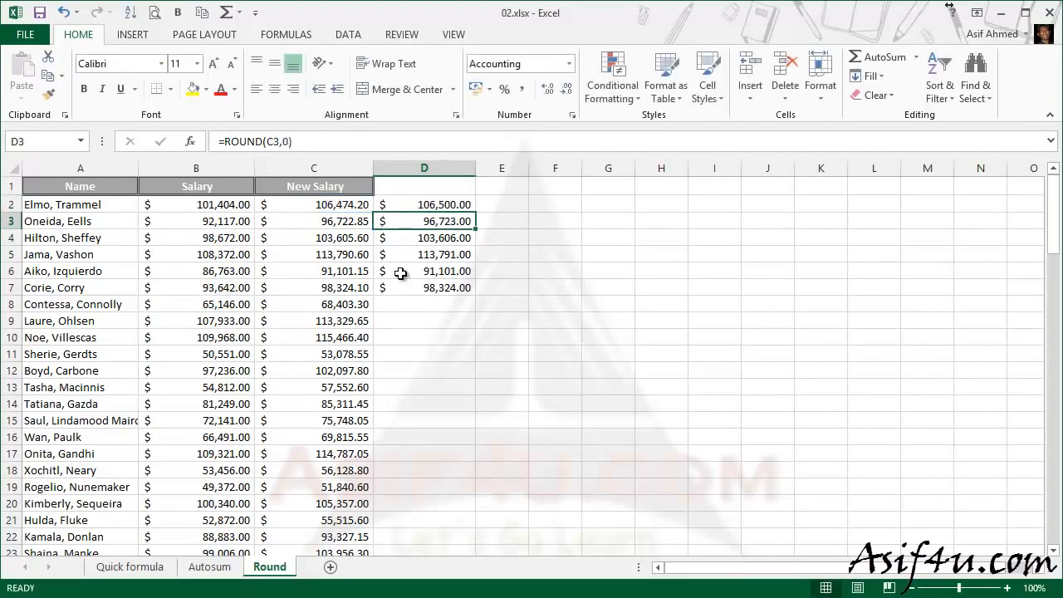
Copy the formula =ROUND(C2,-2) from D2 down to D3
{"action": "key", "text": "Up"}
{"action": "key", "text": "Left"}
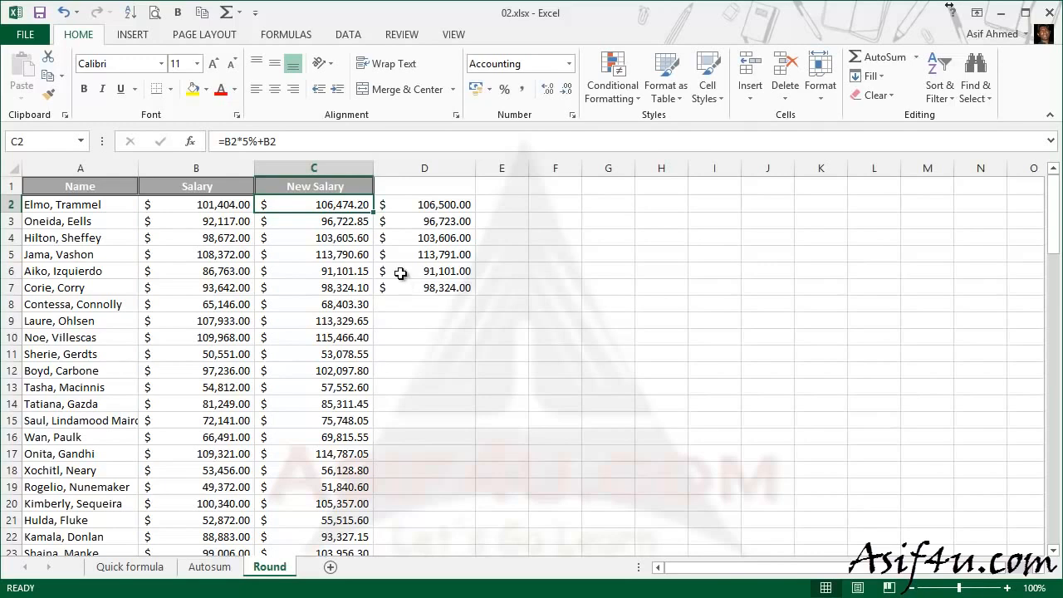
{"action": "left_click", "coordinate": [425, 205]}
{"action": "left_click_drag", "start_coordinate": [476, 212], "coordinate": [474, 226]}
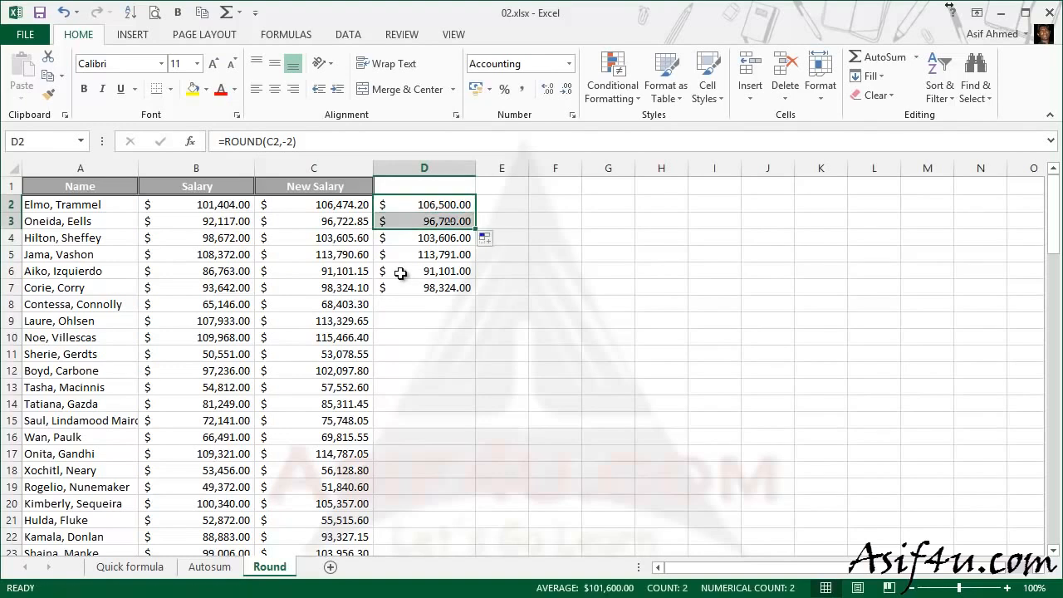
{"action": "key", "text": "Down"}
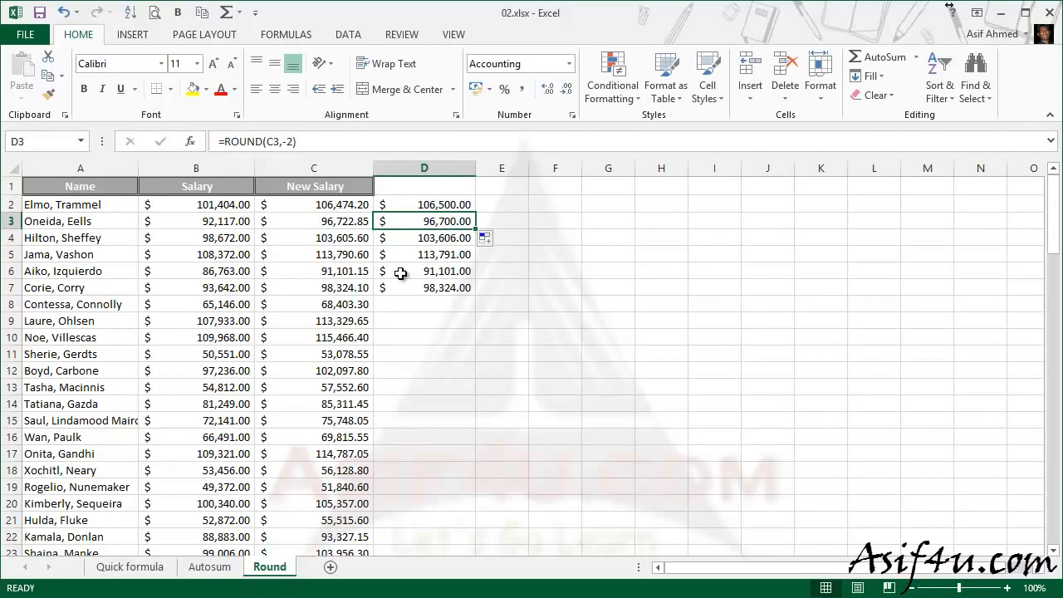
Replace ROUND with ROUNDDOWN in the D2 formula, keeping -2 digits, and fill it down through D7
{"action": "key", "text": "Up"}
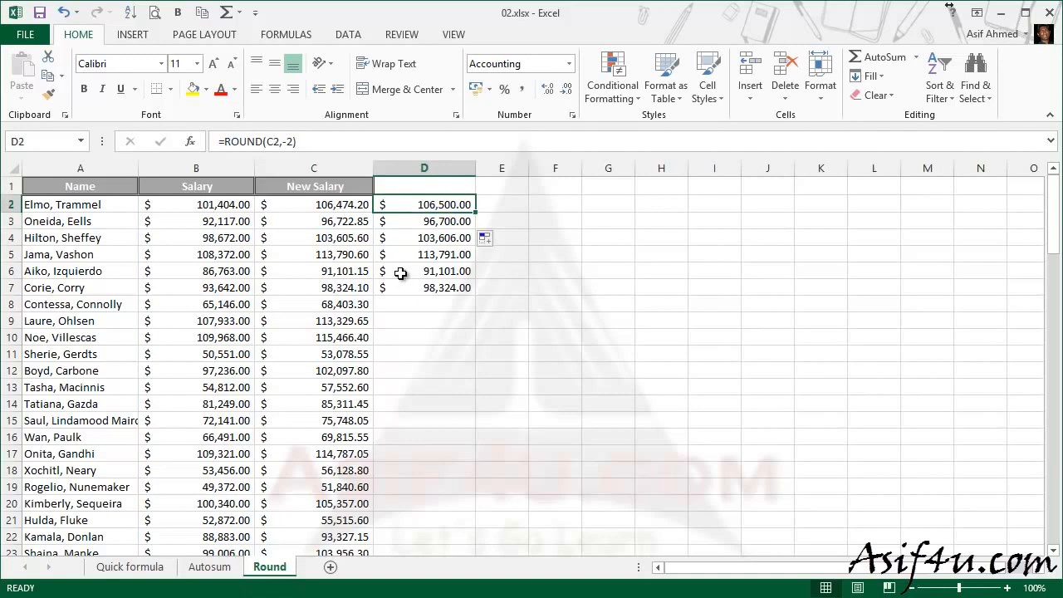
{"action": "key", "text": "F2"}
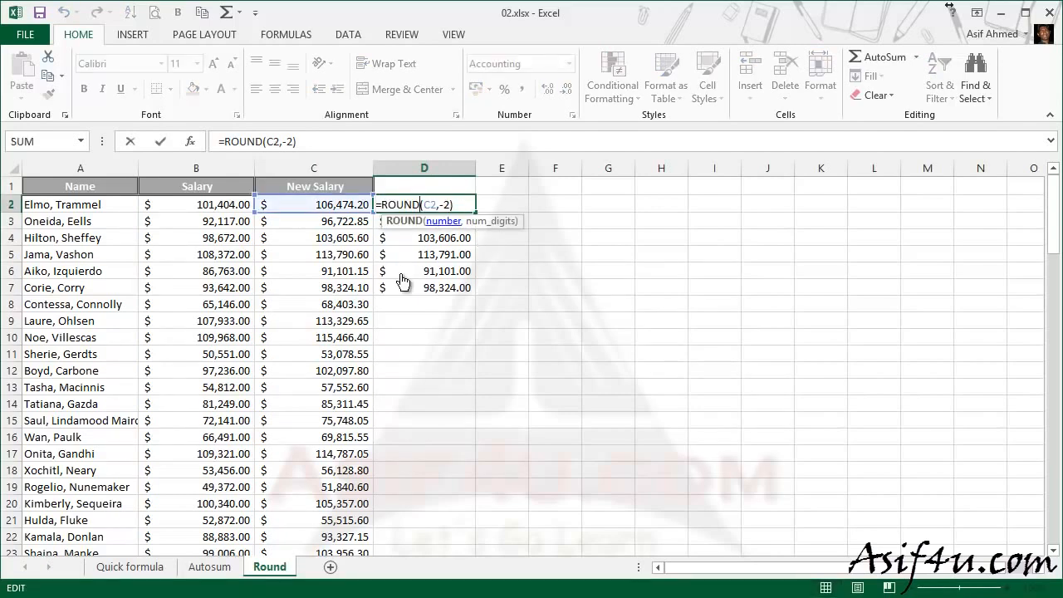
{"action": "type", "text": "do"}
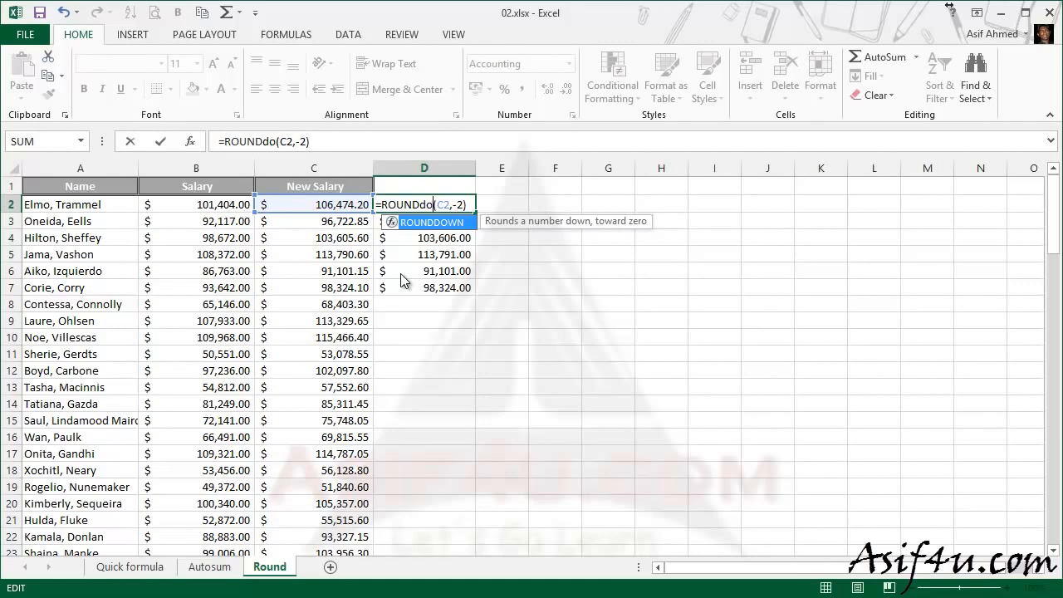
{"action": "key", "text": "Tab"}
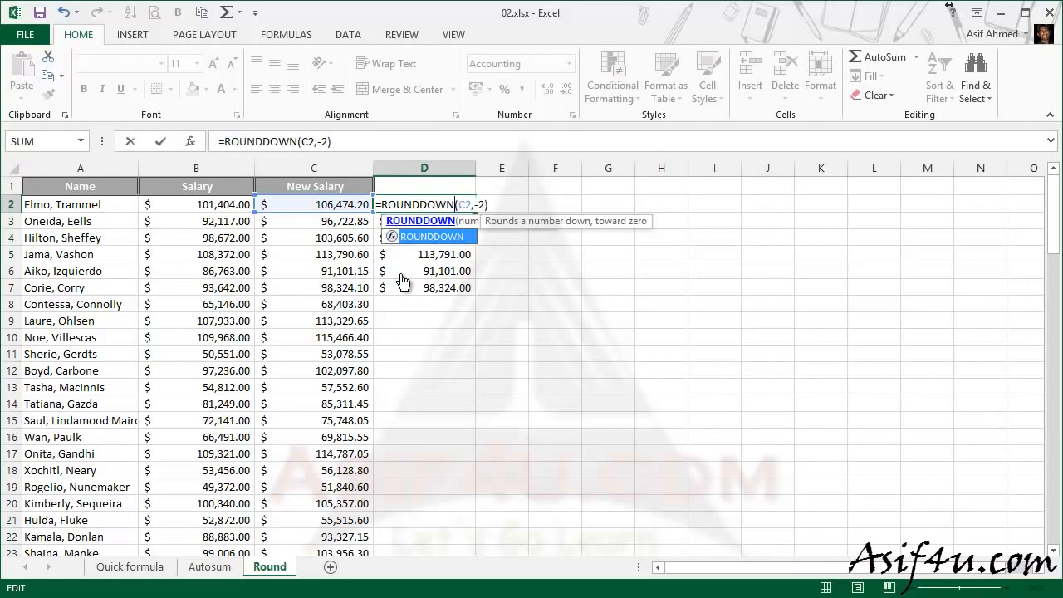
{"action": "key", "text": "Return"}
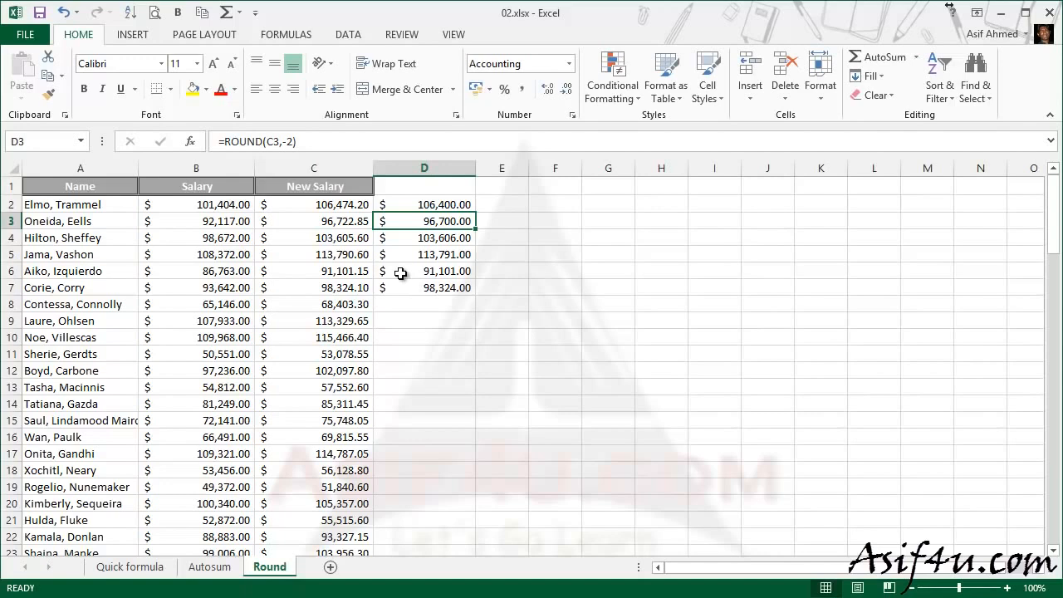
{"action": "key", "text": "Up"}
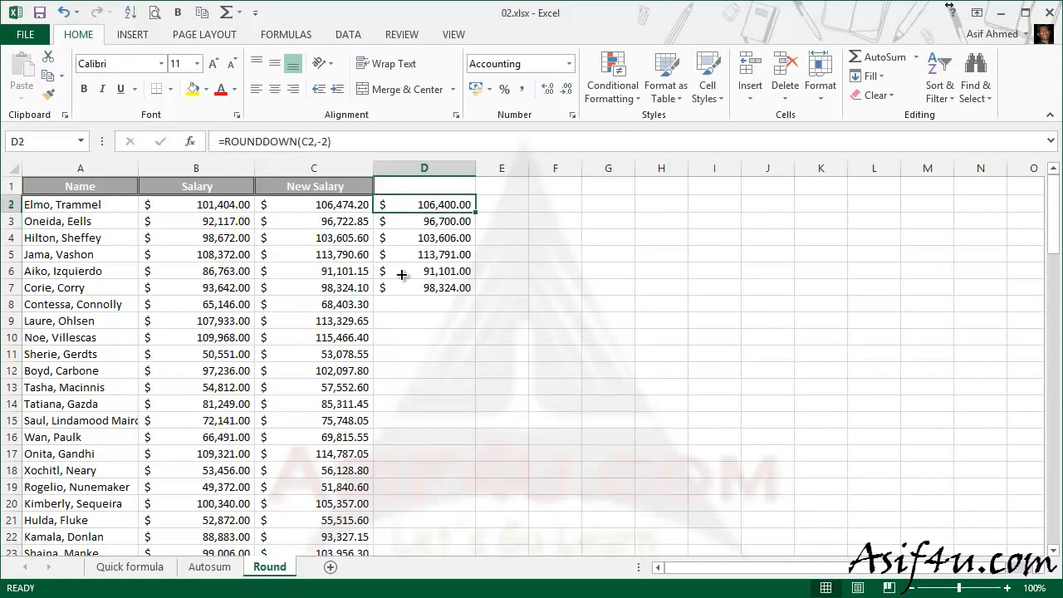
{"action": "double_click", "coordinate": [475, 213]}
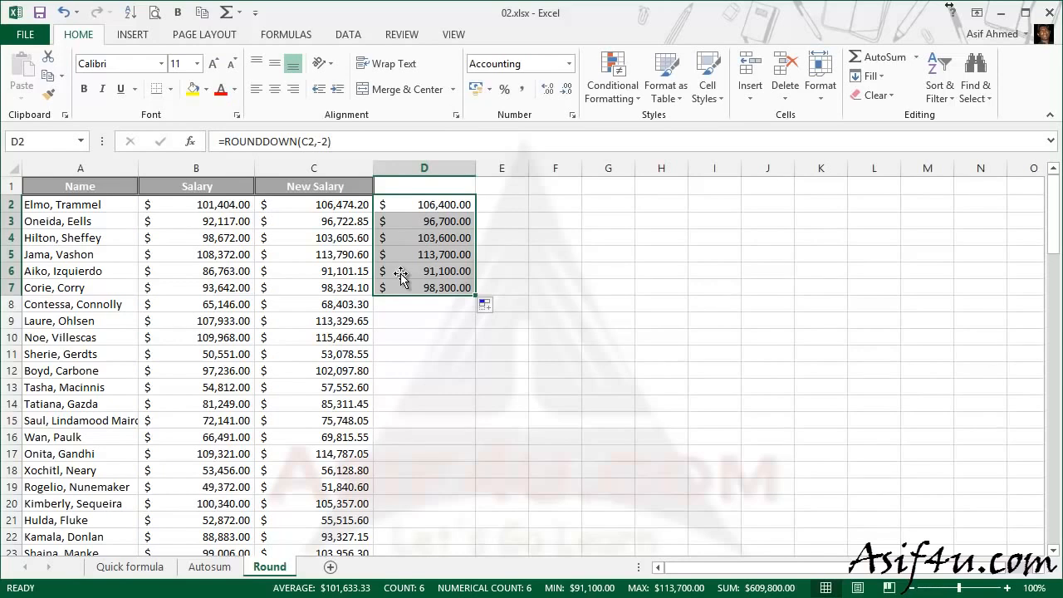
Clear the filled formulas from cells D3 through D7
{"action": "key", "text": "Down"}
{"action": "key", "text": "Down"}
{"action": "key", "text": "Down"}
{"action": "key", "text": "Down"}
{"action": "key", "text": "Down"}
{"action": "key", "text": "Down"}
{"action": "key", "text": "Down"}
{"action": "key", "text": "Up"}
{"action": "key", "text": "Up"}
{"action": "key", "text": "Up"}
{"action": "key", "text": "Up"}
{"action": "key", "text": "Up"}
{"action": "key", "text": "Up"}
{"action": "key", "text": "shift+Down"}
{"action": "key", "text": "shift+Down"}
{"action": "key", "text": "shift+Down"}
{"action": "key", "text": "shift+Down"}
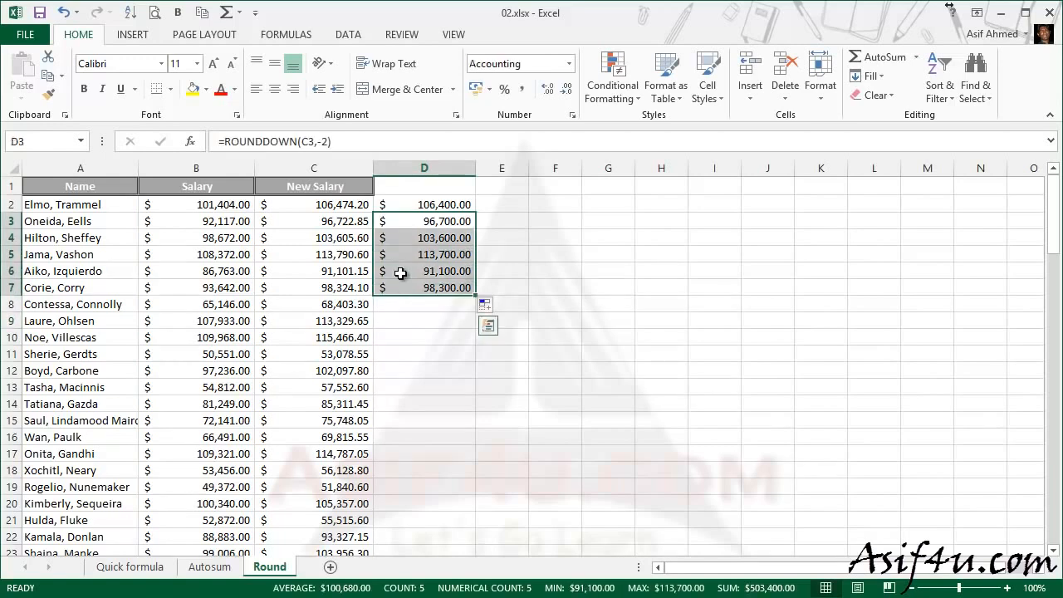
{"action": "key", "text": "Delete"}
Fill the ROUNDDOWN formula from D2 down column D for all salary rows and reselect D2
{"action": "left_click", "coordinate": [424, 204]}
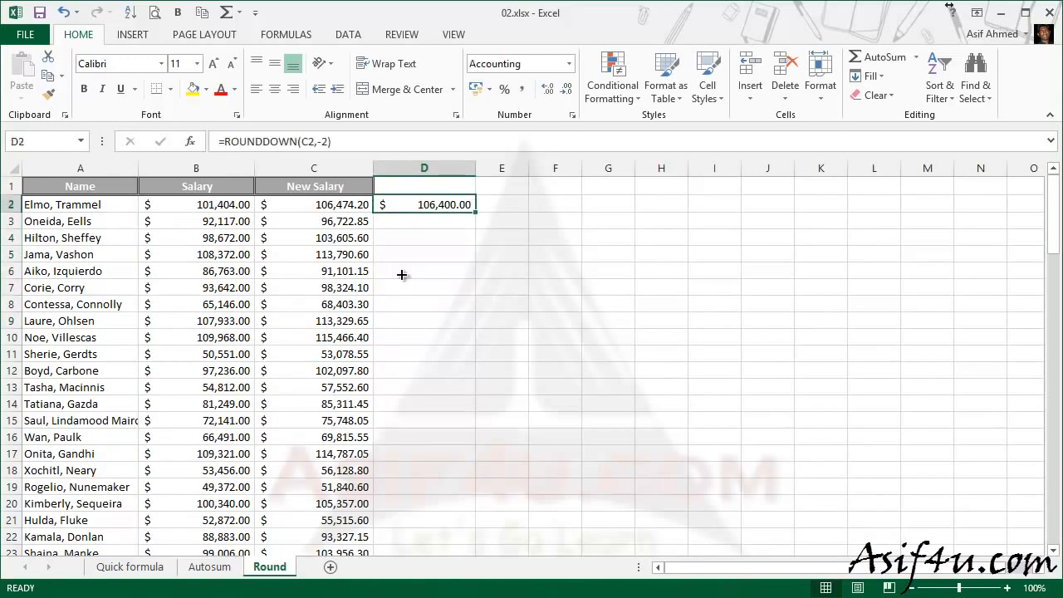
{"action": "double_click", "coordinate": [475, 213]}
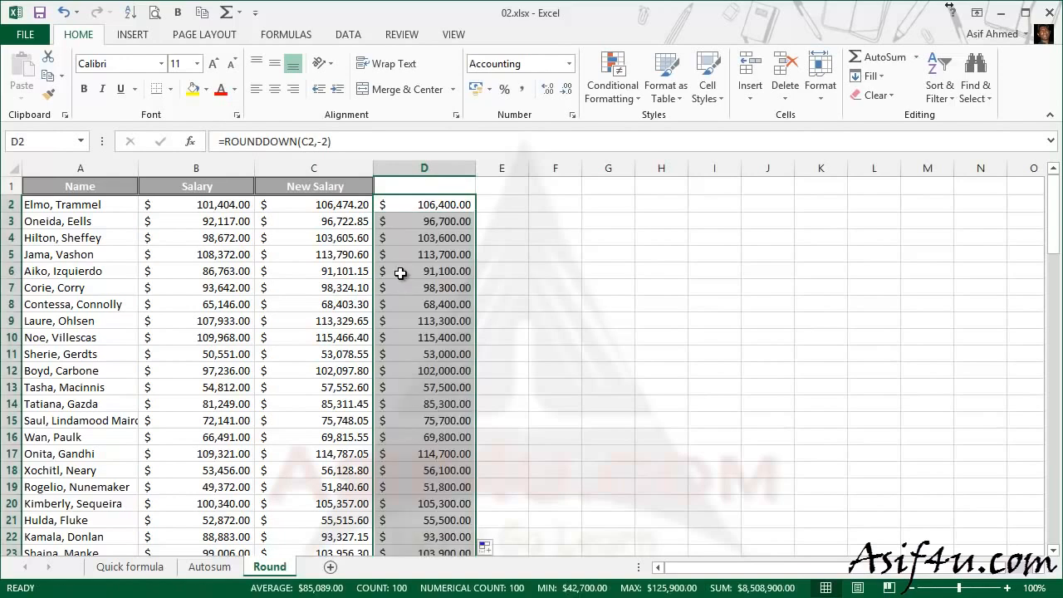
{"action": "left_click", "coordinate": [555, 254]}
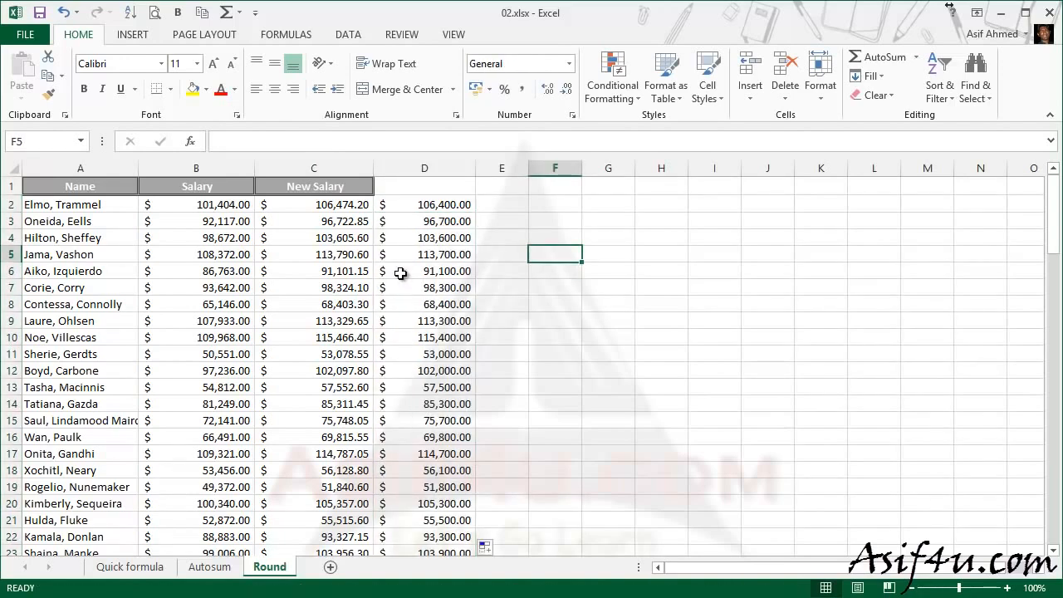
{"action": "left_click", "coordinate": [424, 205]}
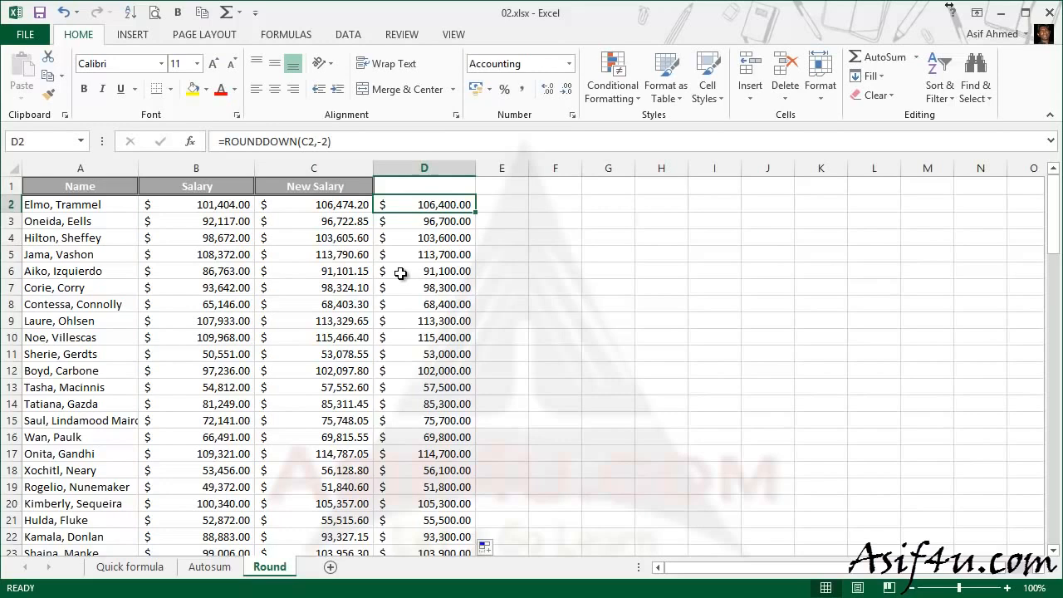